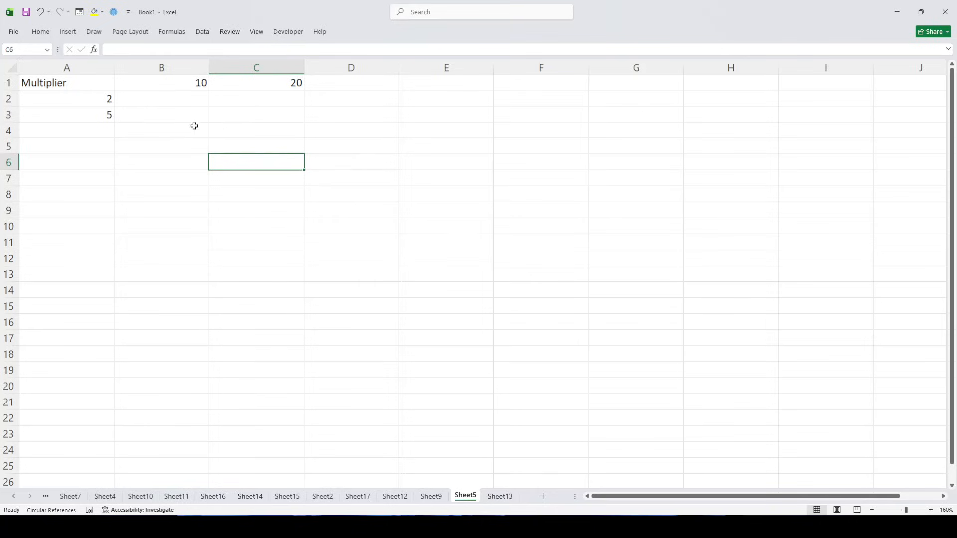
Enter the mixed-reference formula =$A2*B$1 in cell B2 of the multiplier table.
{"action": "left_click", "coordinate": [313, 128]}
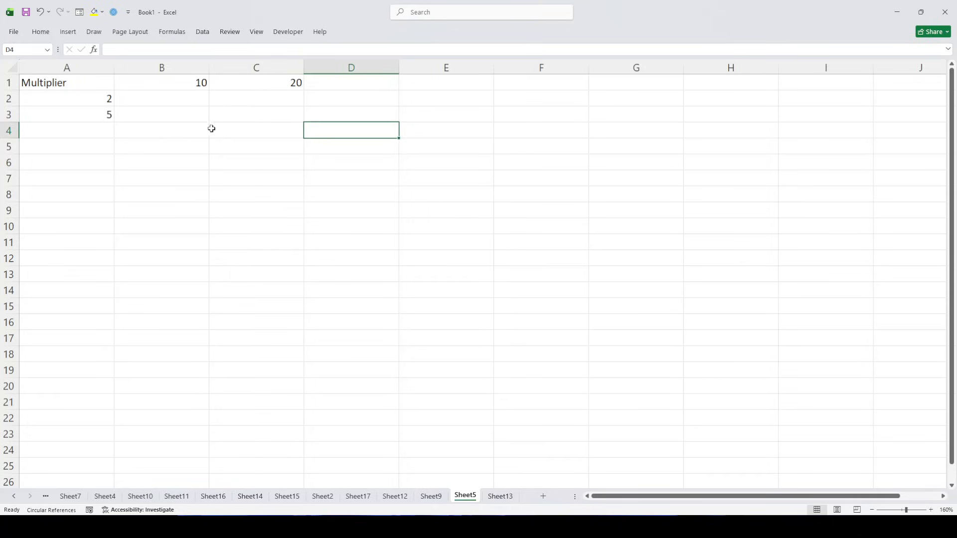
{"action": "left_click", "coordinate": [186, 102]}
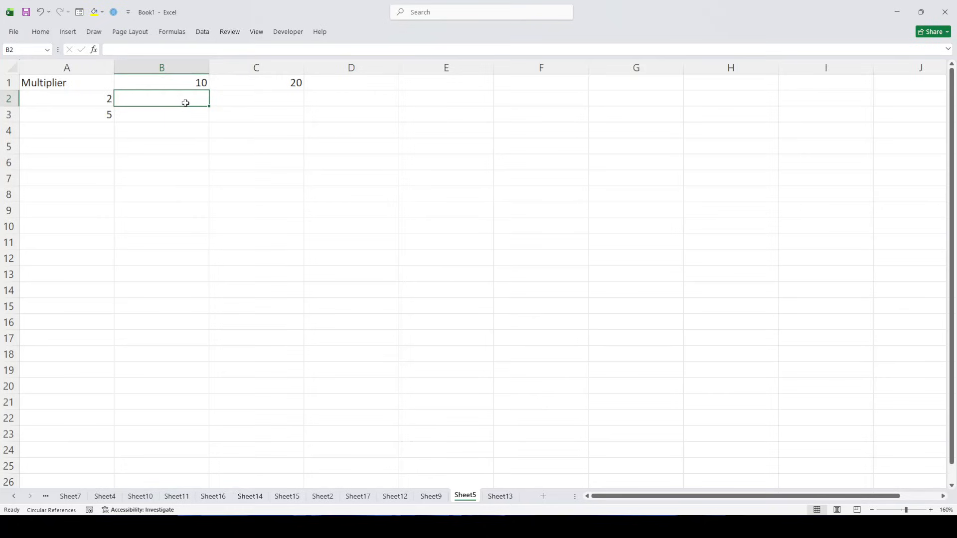
{"action": "double_click", "coordinate": [185, 102]}
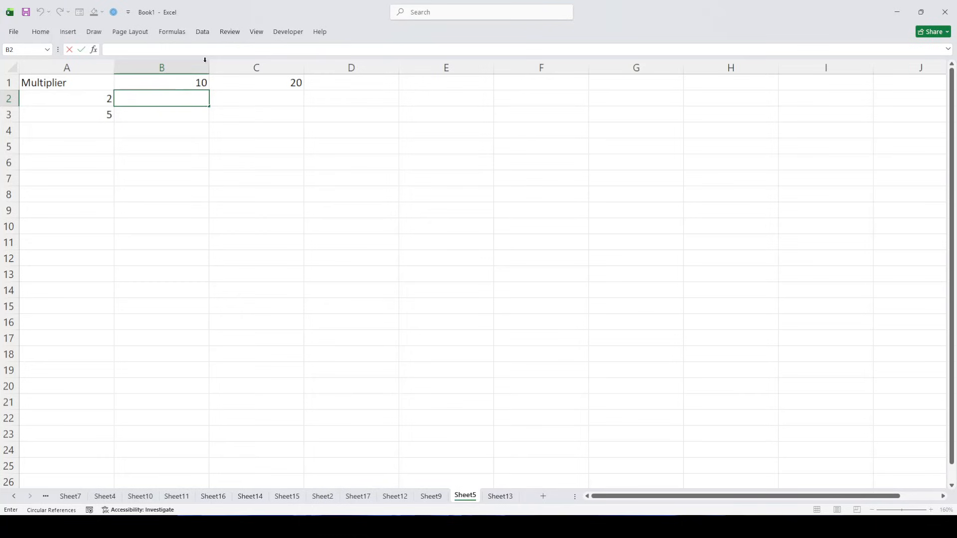
{"action": "type", "text": "=$A2*B$1"}
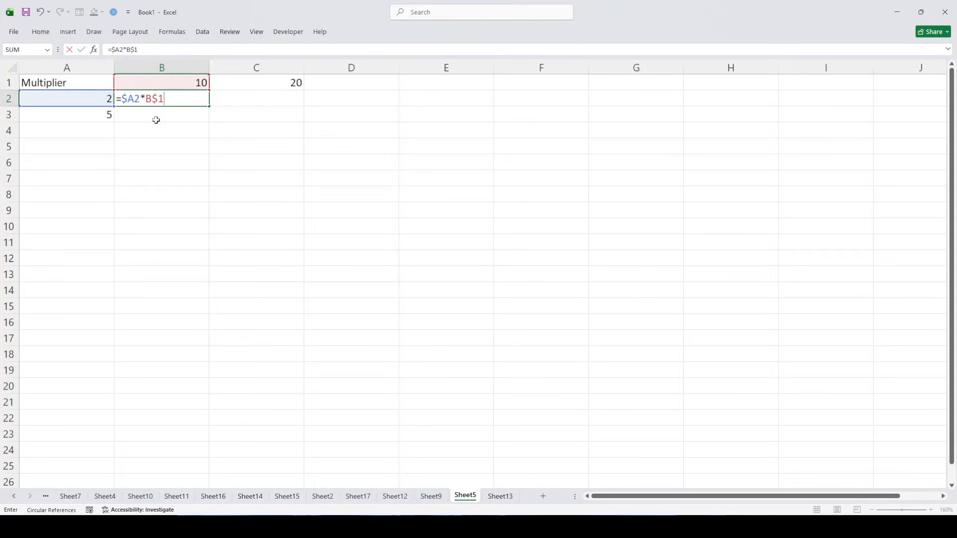
{"action": "key", "text": "Return"}
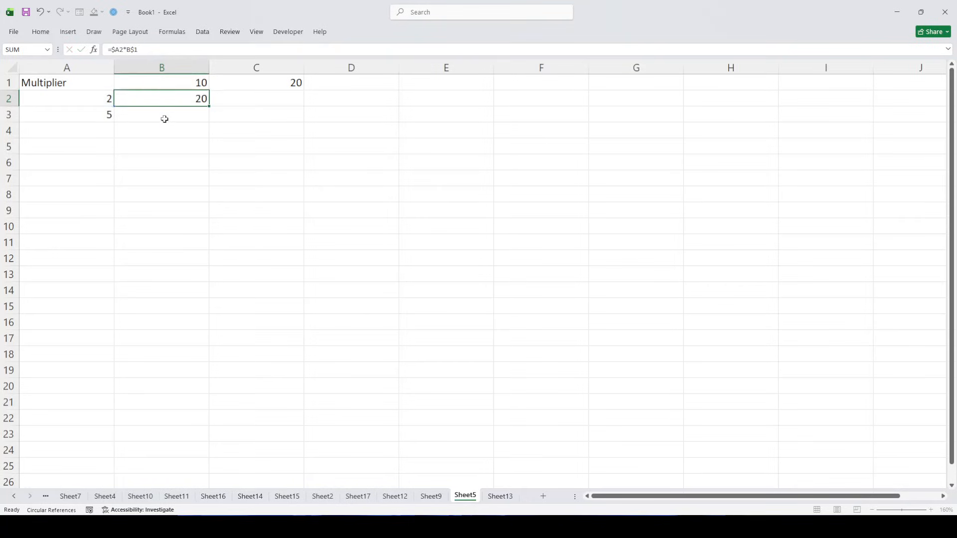
Fill the multiplication formula in B2 down to B3.
{"action": "left_click", "coordinate": [190, 98]}
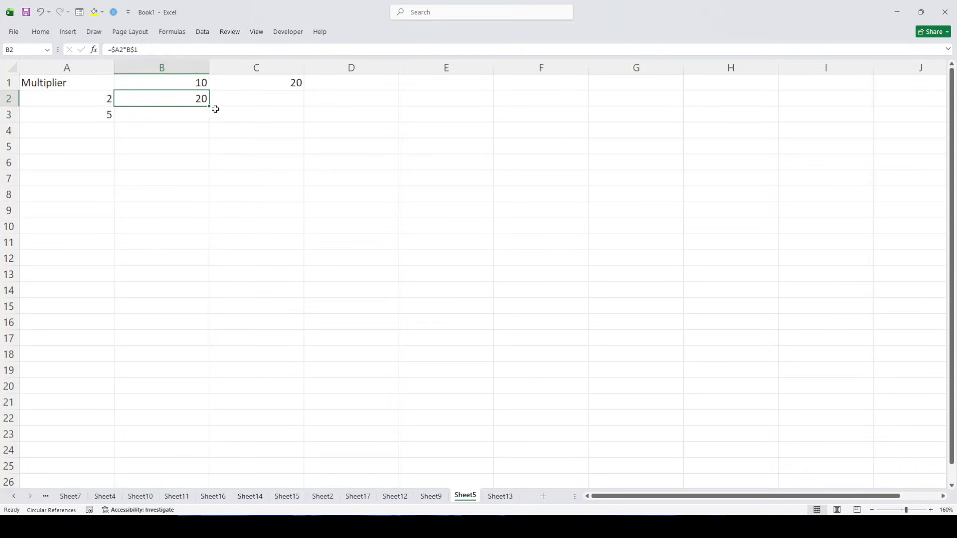
{"action": "left_click_drag", "start_coordinate": [103, 96], "coordinate": [94, 128]}
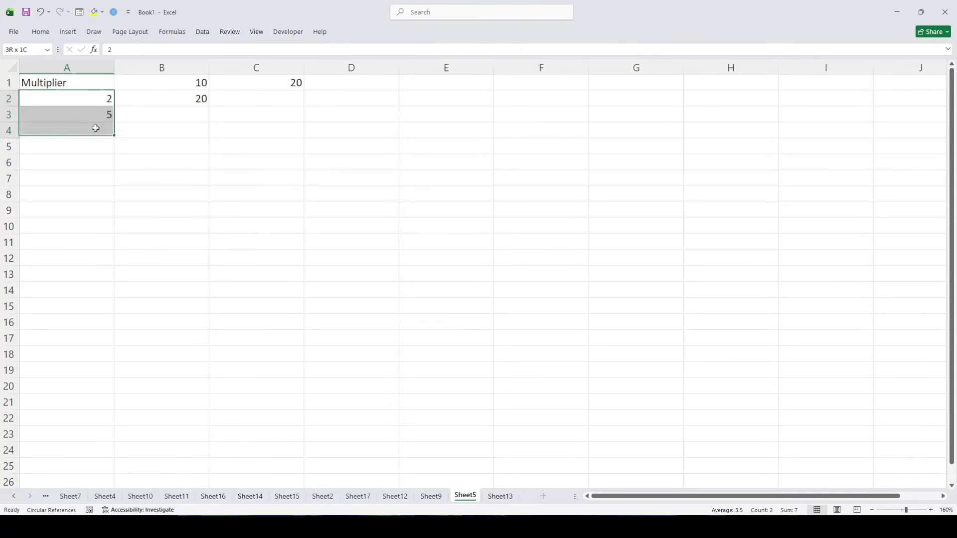
{"action": "left_click", "coordinate": [147, 98]}
{"action": "left_click_drag", "start_coordinate": [66, 101], "coordinate": [105, 108]}
{"action": "left_click", "coordinate": [159, 99]}
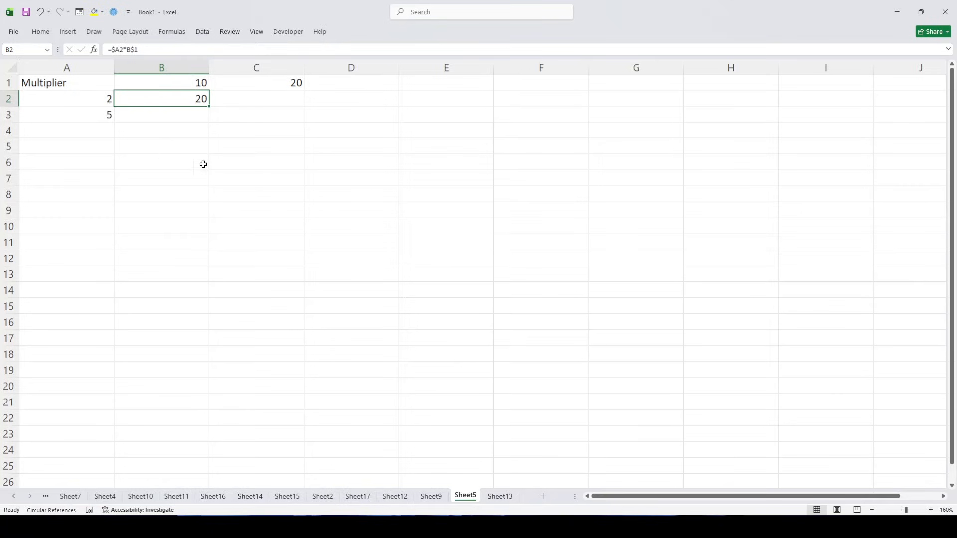
{"action": "left_click", "coordinate": [183, 110]}
{"action": "left_click", "coordinate": [181, 99]}
{"action": "left_click_drag", "start_coordinate": [210, 107], "coordinate": [210, 118]}
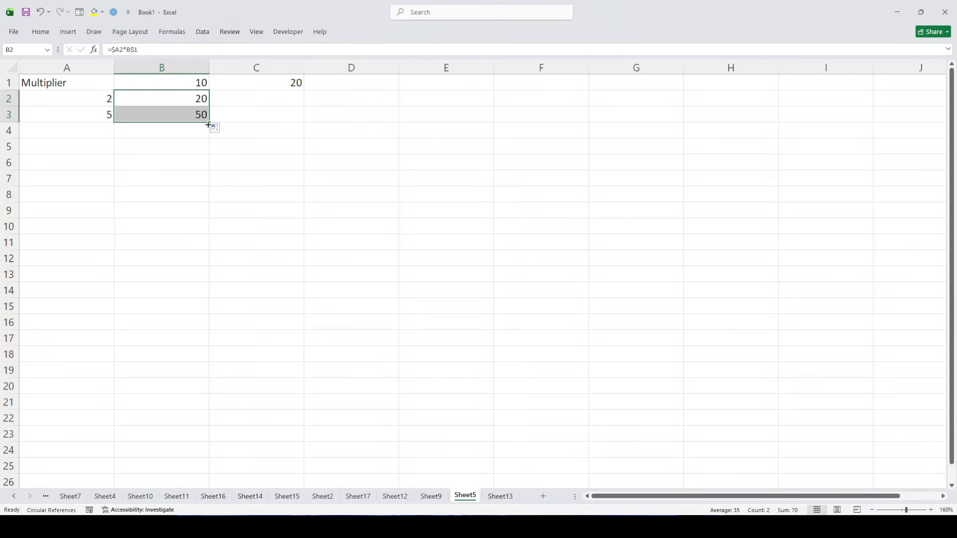
{"action": "mouse_move", "coordinate": [208, 123]}
{"action": "left_mouse_down"}
{"action": "mouse_move", "coordinate": [244, 128]}
{"action": "mouse_move", "coordinate": [214, 128]}
{"action": "left_mouse_up"}
{"action": "left_click", "coordinate": [199, 168]}
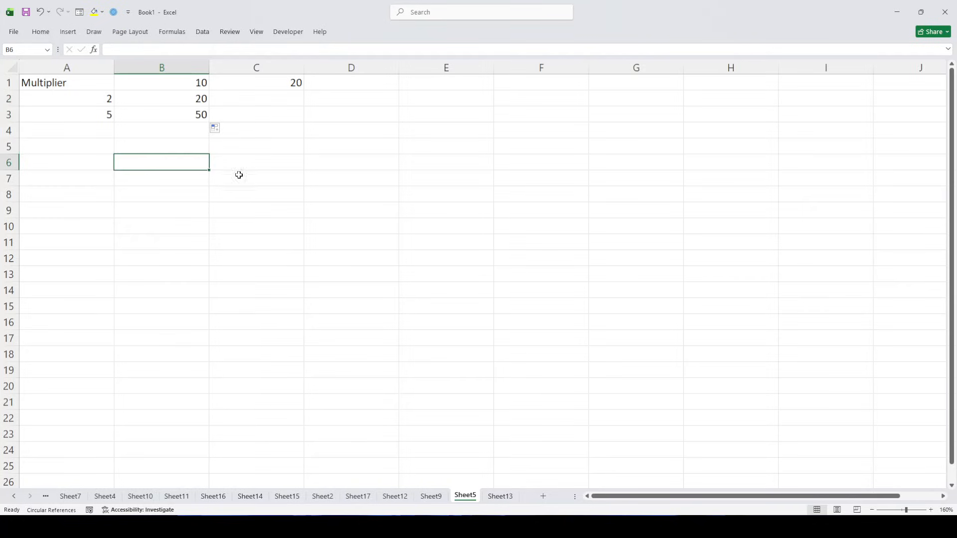
Fill the formula in B2 across to C2 for the second column of the multiplier table.
{"action": "left_click", "coordinate": [171, 103]}
{"action": "left_click_drag", "start_coordinate": [265, 97], "coordinate": [261, 109]}
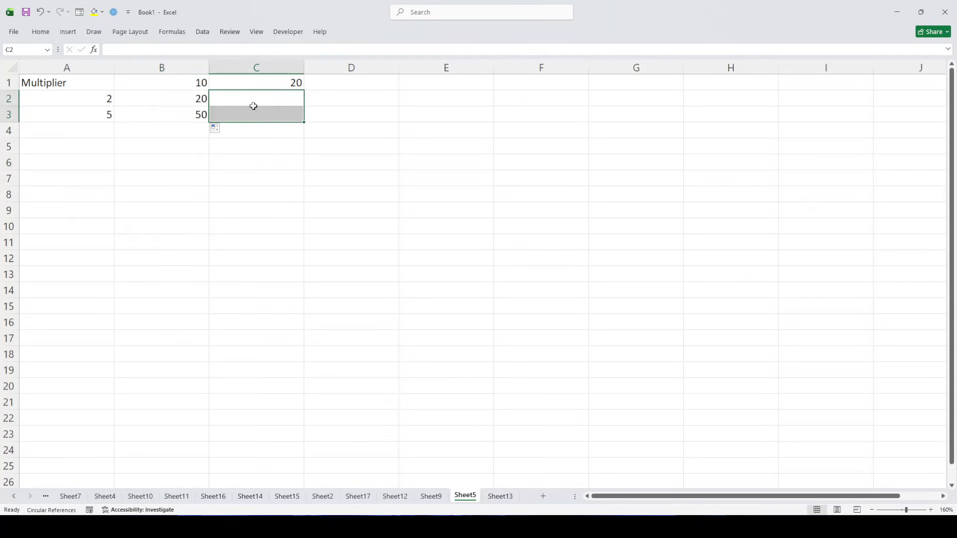
{"action": "left_click", "coordinate": [191, 94]}
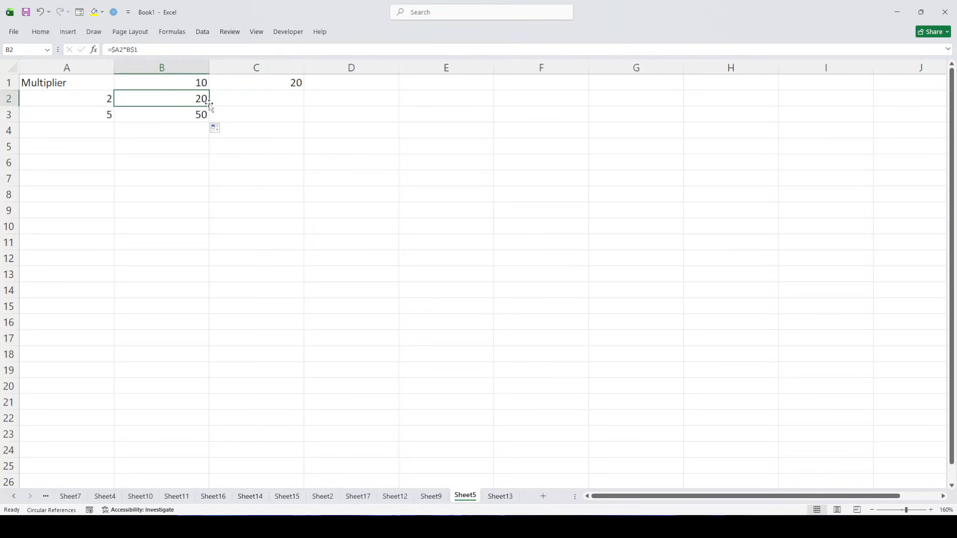
{"action": "left_click_drag", "start_coordinate": [209, 107], "coordinate": [295, 110]}
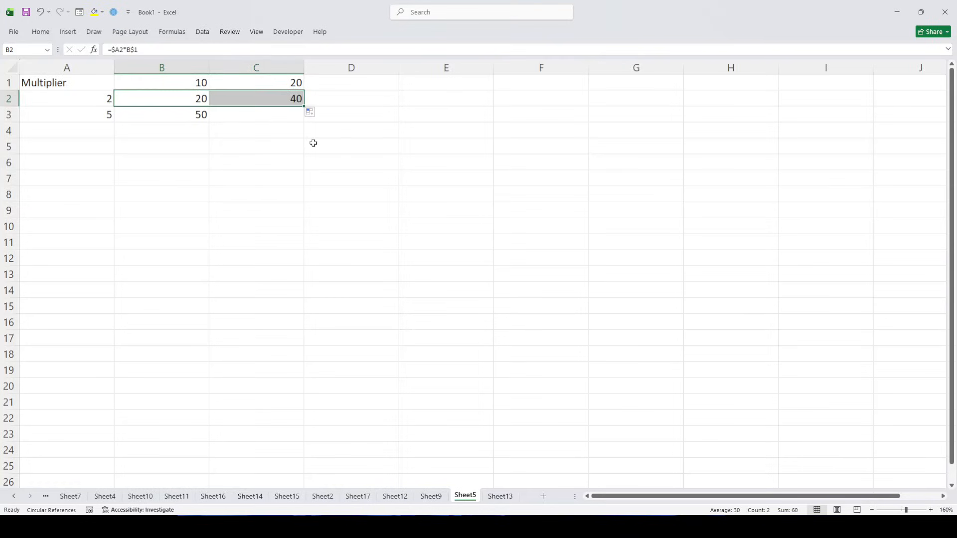
Compare the formulas in B2 and C2, and fill the C2 formula down to C3.
{"action": "left_click", "coordinate": [263, 118]}
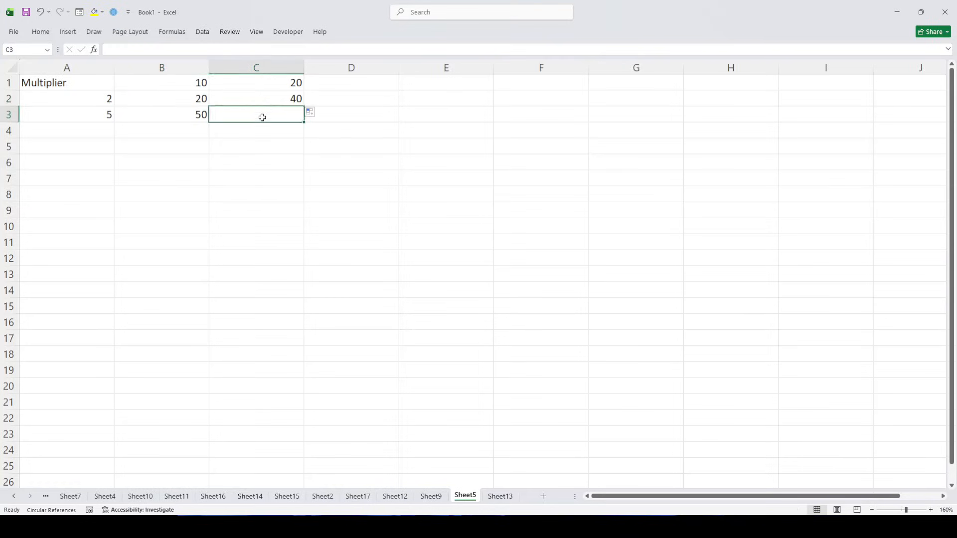
{"action": "left_click", "coordinate": [267, 99]}
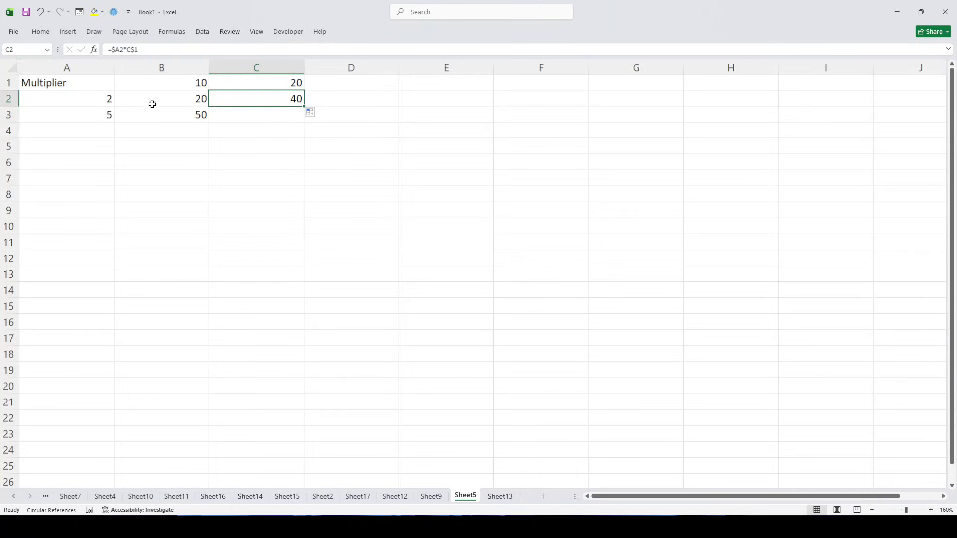
{"action": "left_click", "coordinate": [180, 100]}
{"action": "left_click", "coordinate": [242, 102]}
{"action": "left_click", "coordinate": [278, 66]}
{"action": "left_click", "coordinate": [276, 88]}
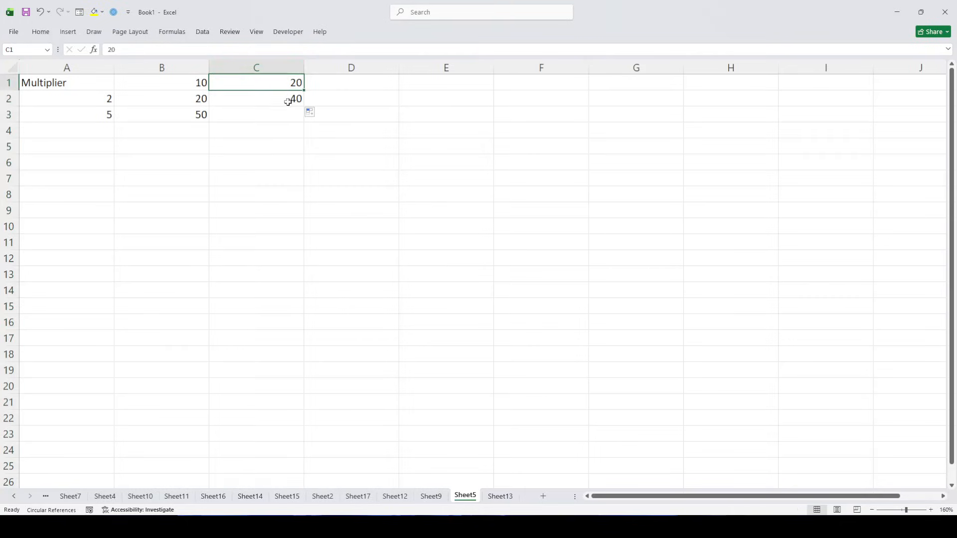
{"action": "left_click", "coordinate": [266, 97]}
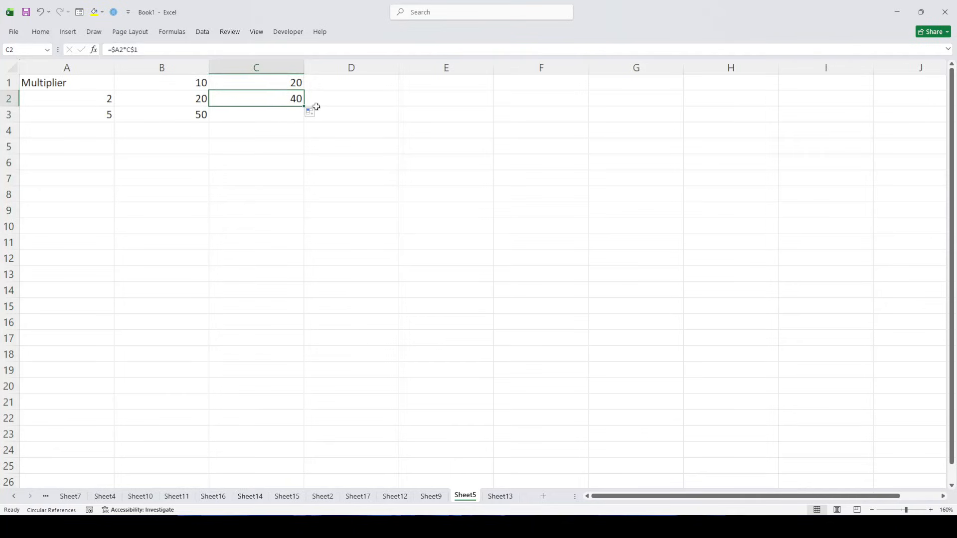
{"action": "left_click_drag", "start_coordinate": [303, 105], "coordinate": [309, 126]}
{"action": "left_click", "coordinate": [303, 157]}
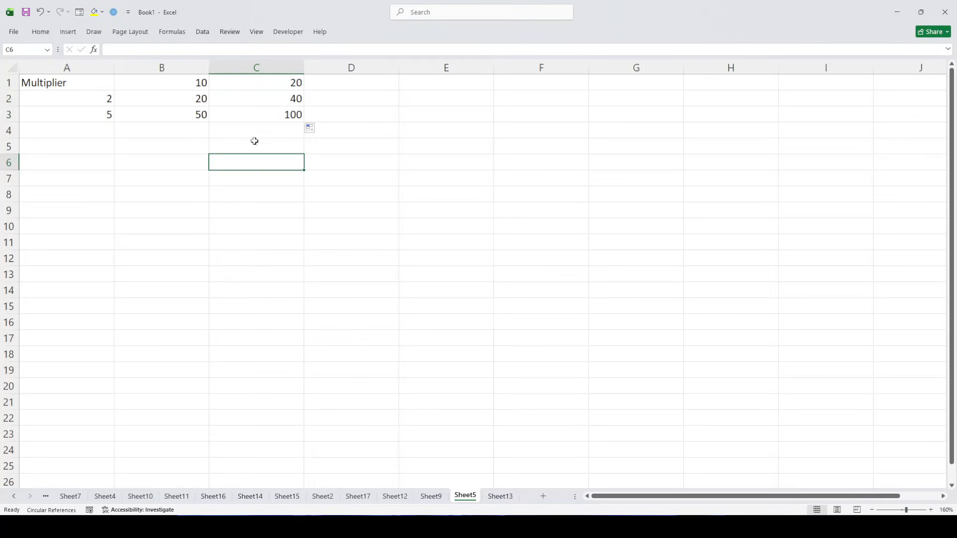
Examine the filled formulas in B2:C3, comparing columns B and C and their header reference.
{"action": "left_click_drag", "start_coordinate": [229, 100], "coordinate": [234, 115]}
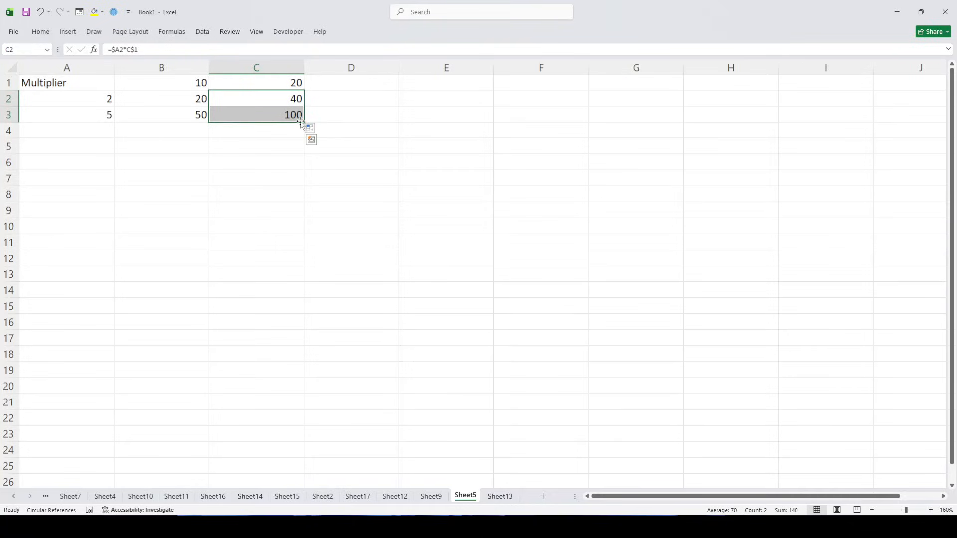
{"action": "left_click_drag", "start_coordinate": [175, 103], "coordinate": [186, 118]}
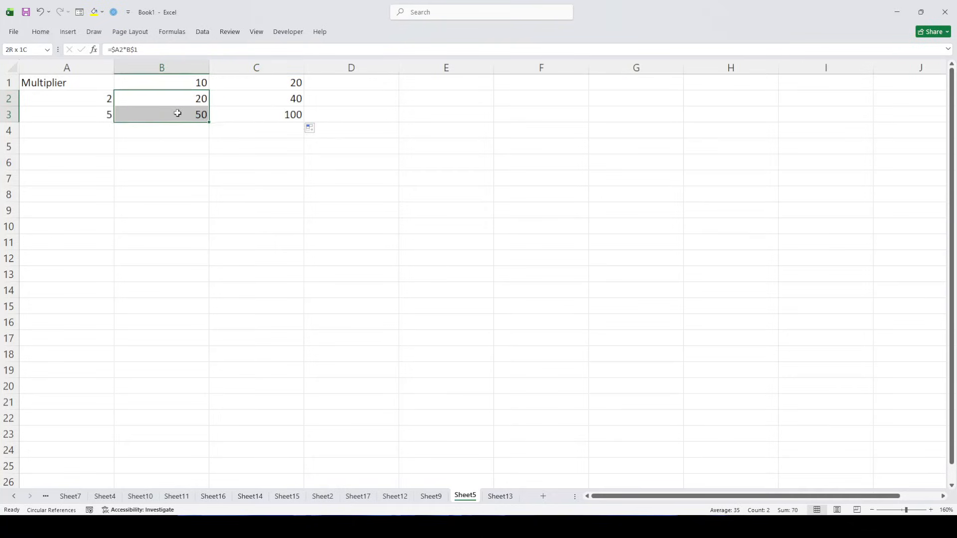
{"action": "left_click", "coordinate": [251, 99]}
{"action": "left_click", "coordinate": [199, 99]}
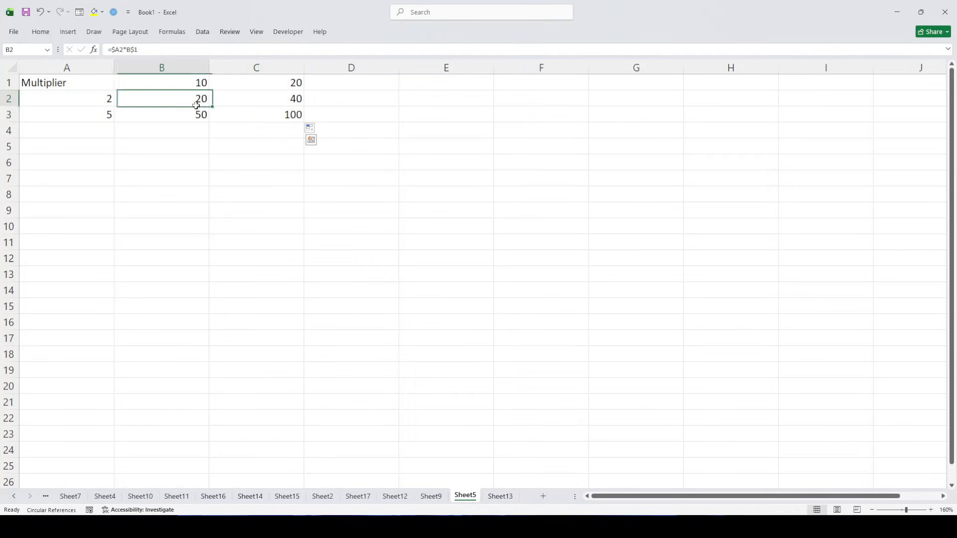
{"action": "left_click", "coordinate": [196, 84]}
{"action": "left_click", "coordinate": [274, 95]}
{"action": "left_click", "coordinate": [267, 113]}
{"action": "left_click_drag", "start_coordinate": [182, 103], "coordinate": [180, 113]}
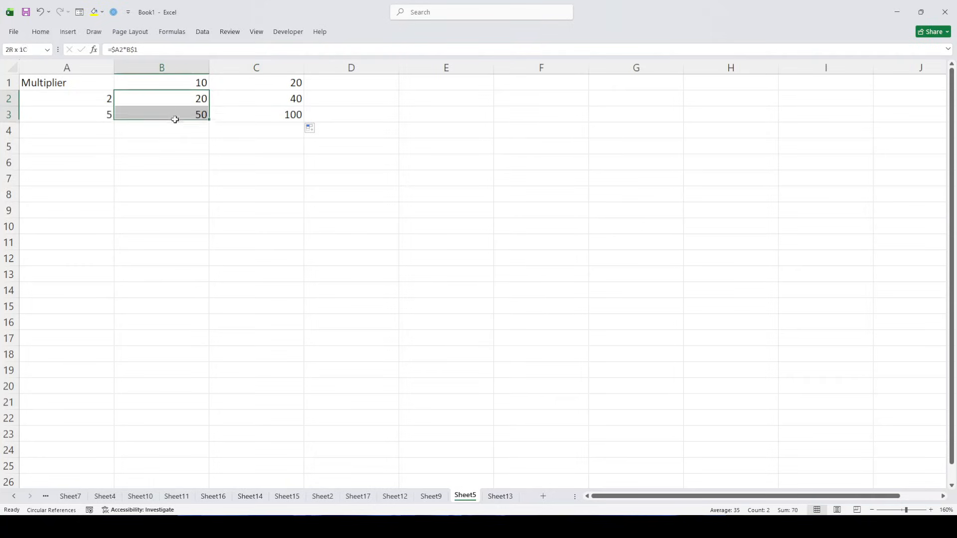
{"action": "left_click_drag", "start_coordinate": [246, 102], "coordinate": [252, 122]}
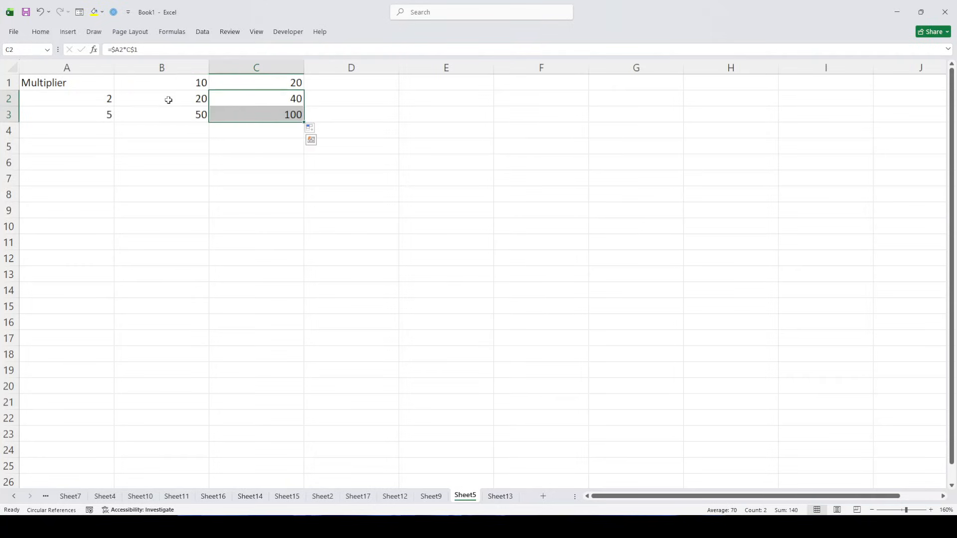
{"action": "left_click_drag", "start_coordinate": [173, 100], "coordinate": [271, 118]}
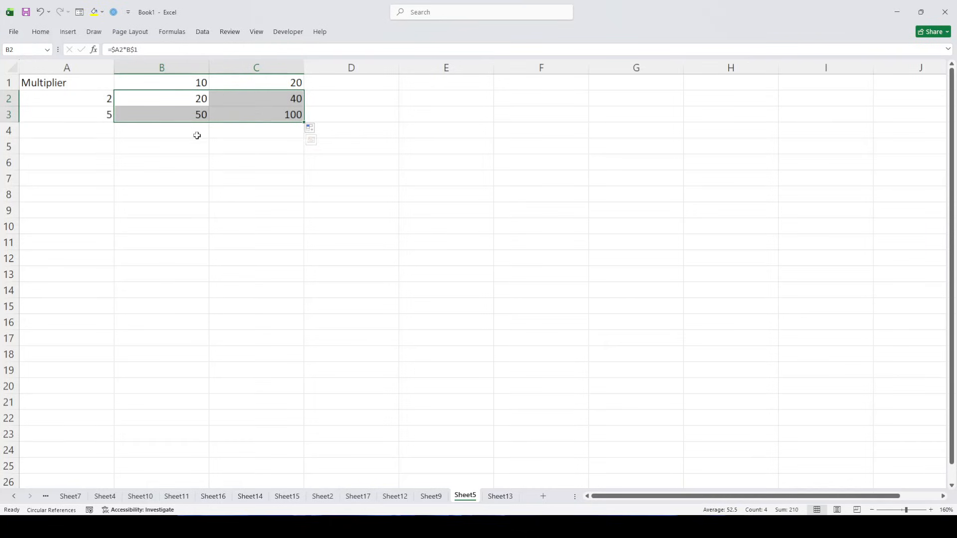
{"action": "left_click", "coordinate": [206, 146]}
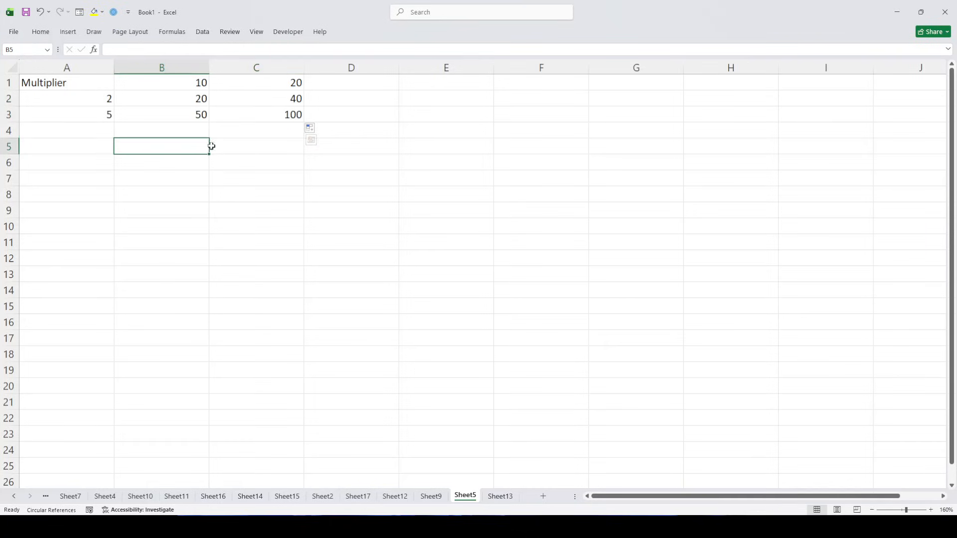
Move the formula cell B3 down one row to B4.
{"action": "left_click", "coordinate": [179, 118]}
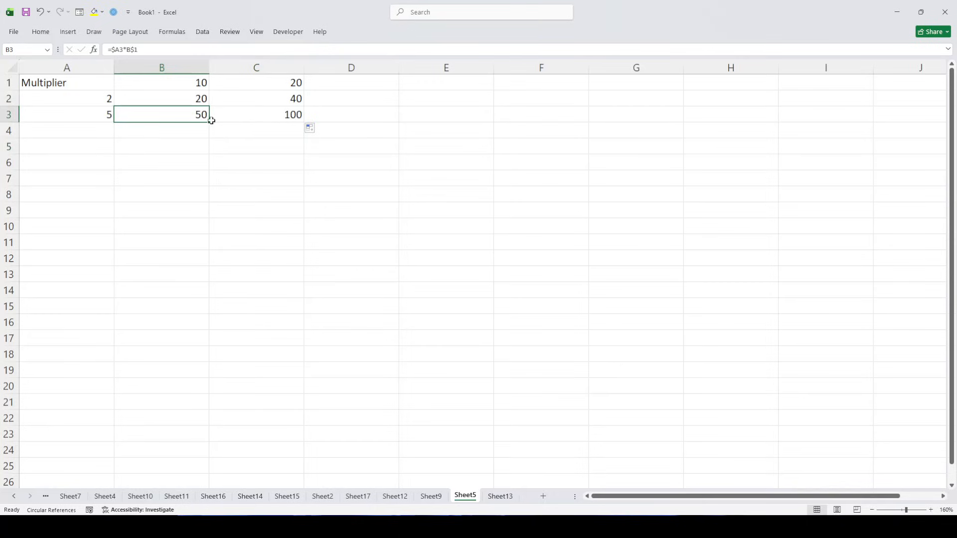
{"action": "mouse_move", "coordinate": [208, 123]}
{"action": "left_mouse_down"}
{"action": "mouse_move", "coordinate": [207, 135]}
{"action": "mouse_move", "coordinate": [196, 113]}
{"action": "left_mouse_up"}
{"action": "left_click", "coordinate": [242, 148]}
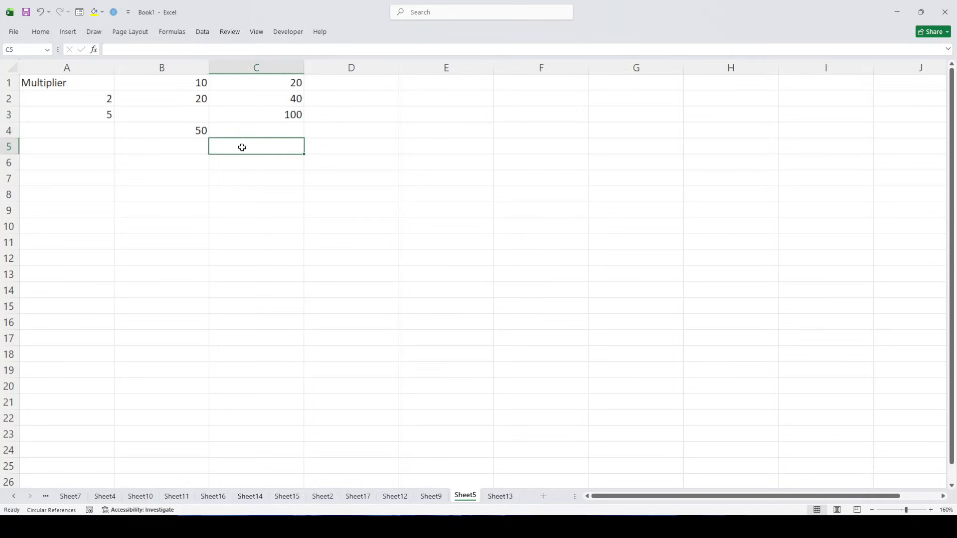